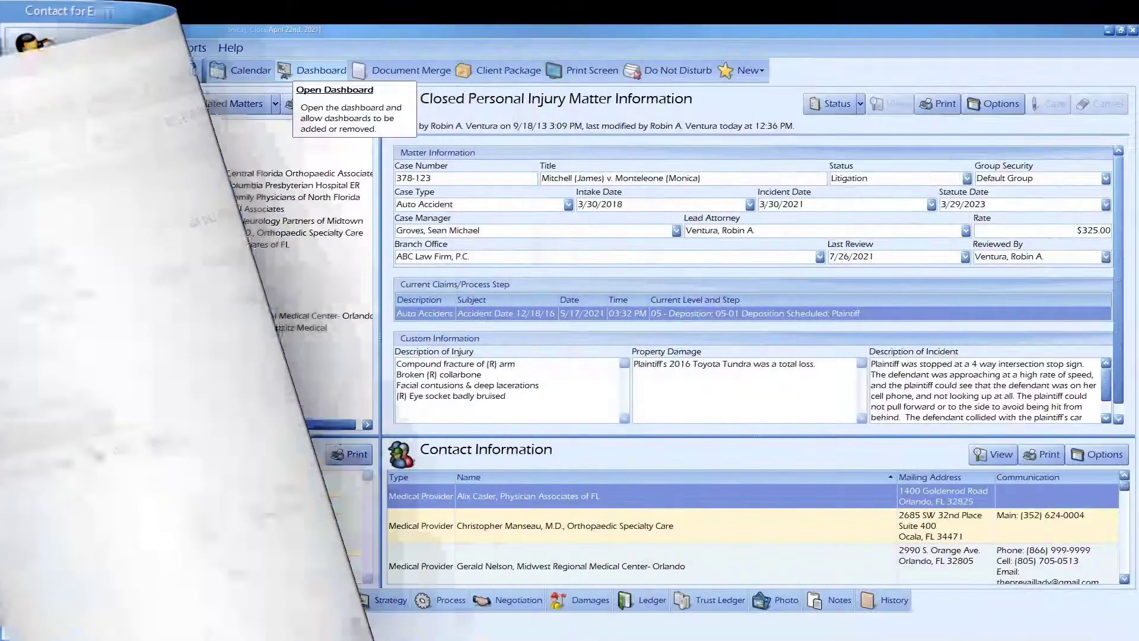
Replace the P.O. box number in the mailing address of the PIP insurance company's adjuster and save the contact change.
left_click(118, 293)
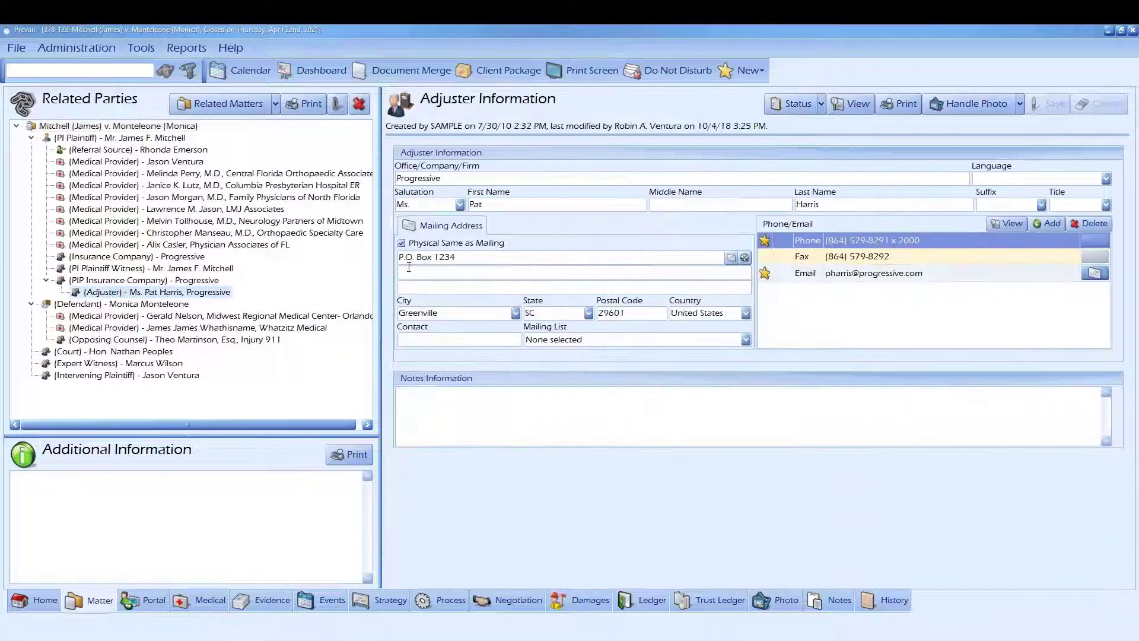
left_click(459, 258)
key("BackSpace")
key("BackSpace")
key("BackSpace")
key("BackSpace")
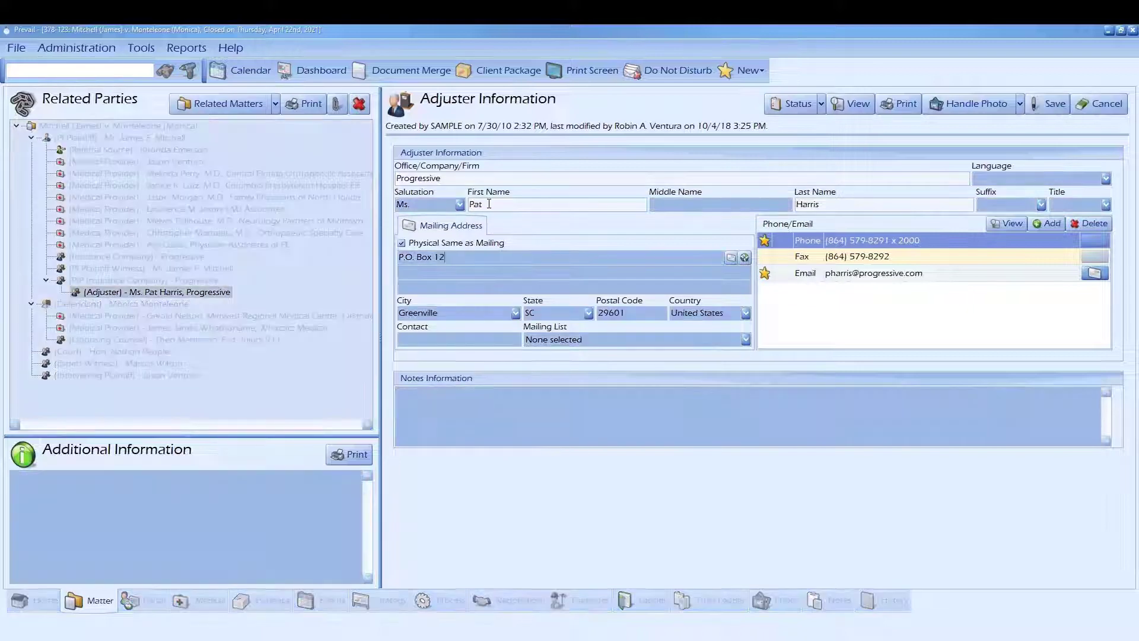
type("4321")
left_click(1055, 107)
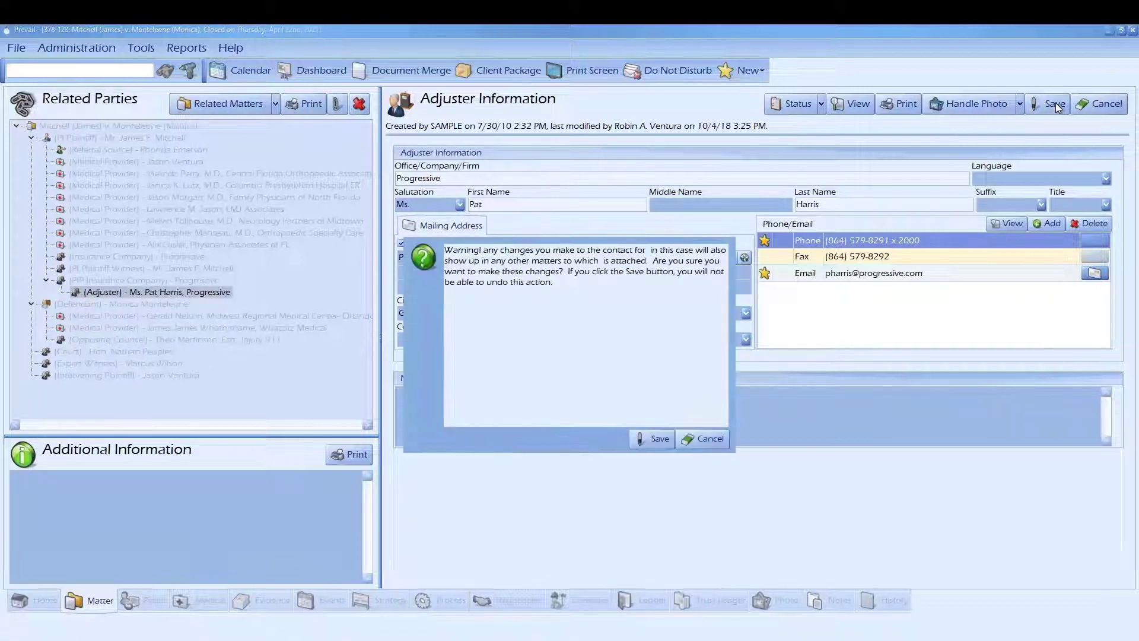
left_click(660, 439)
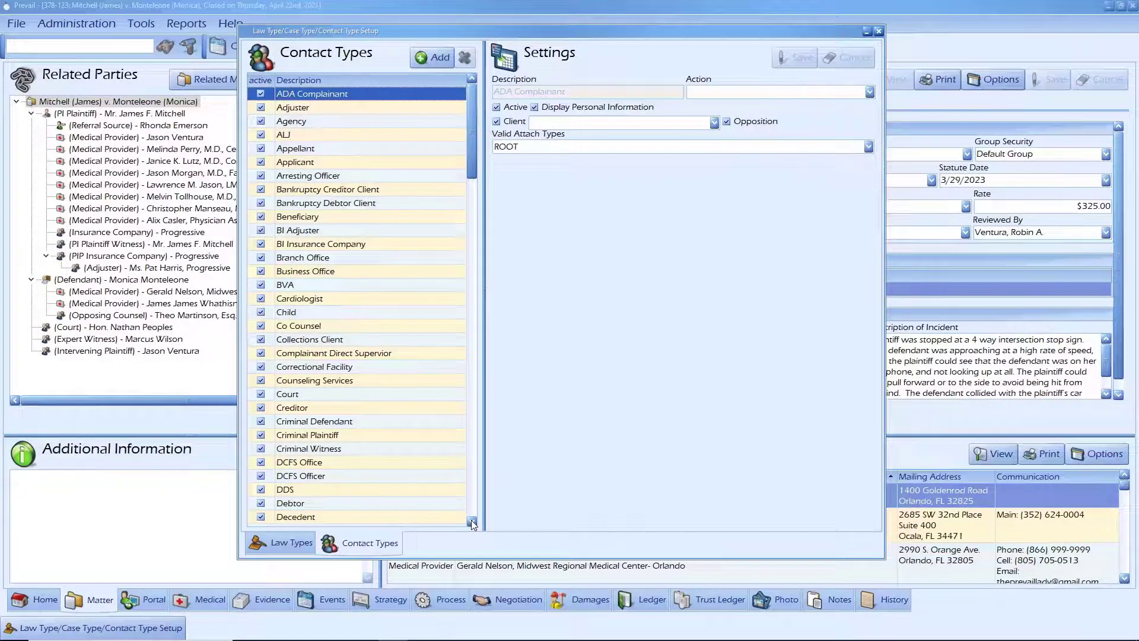
Look through the list of contact types from ADA Complainant through Health Insurance Company.
left_click(471, 519)
left_click(471, 520)
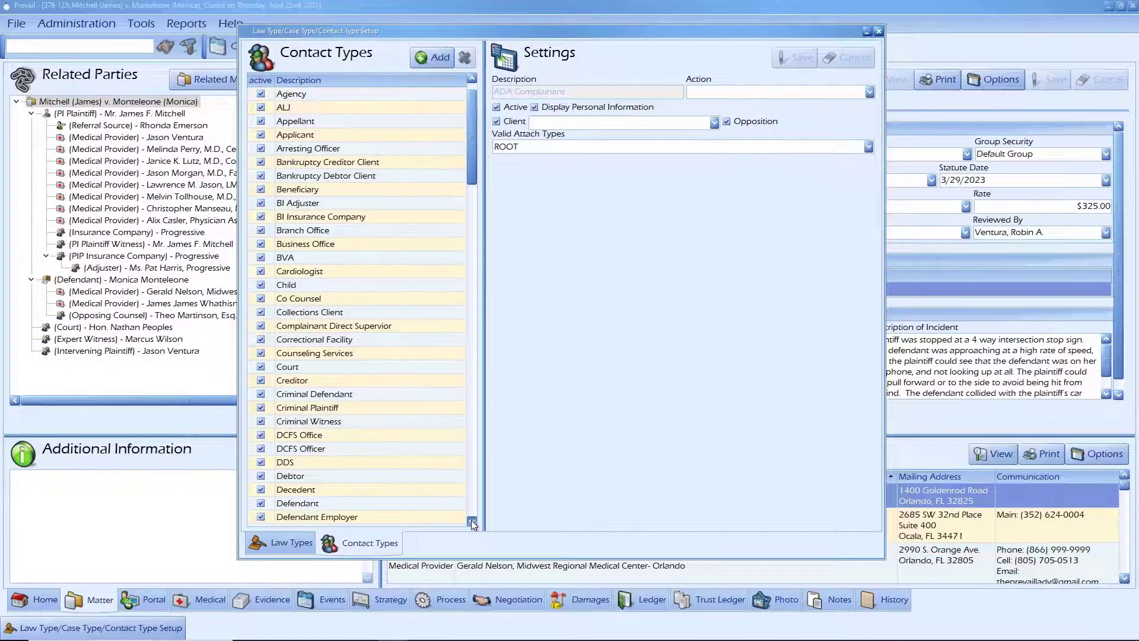
left_click(471, 519)
left_click(471, 520)
left_click(471, 519)
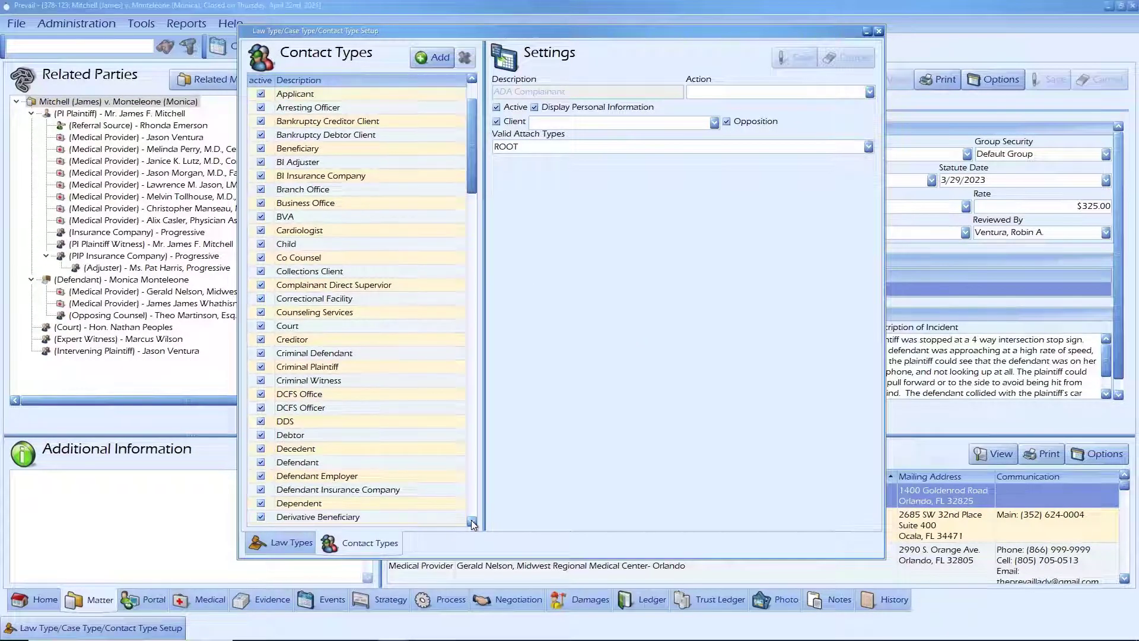
left_click(471, 520)
left_click(471, 519)
left_click(471, 520)
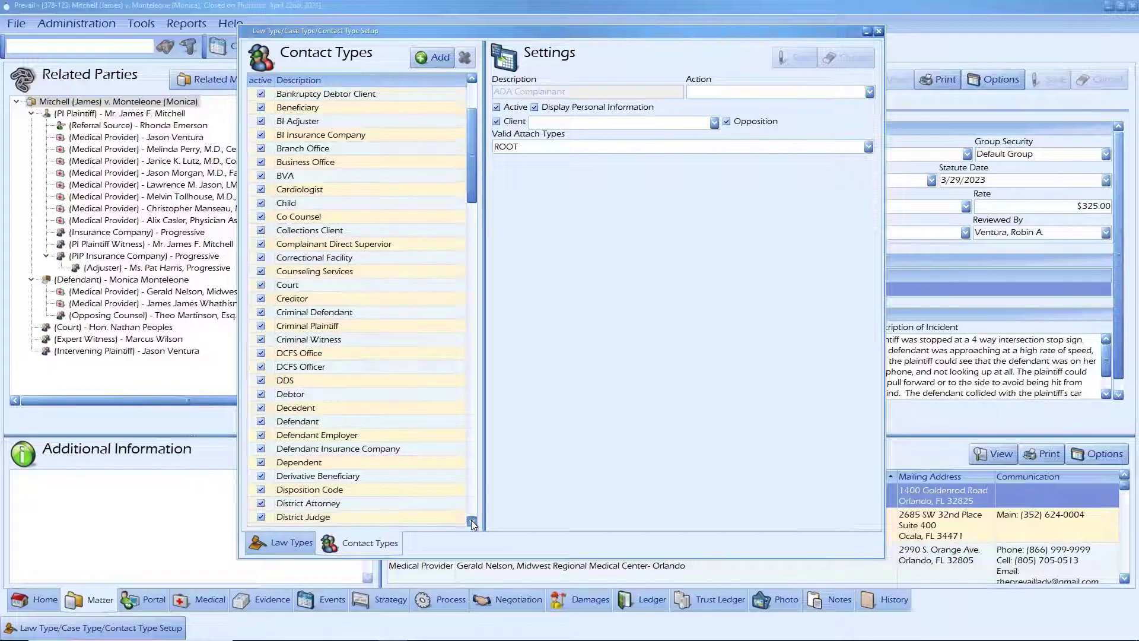
left_click(471, 520)
left_click(471, 520)
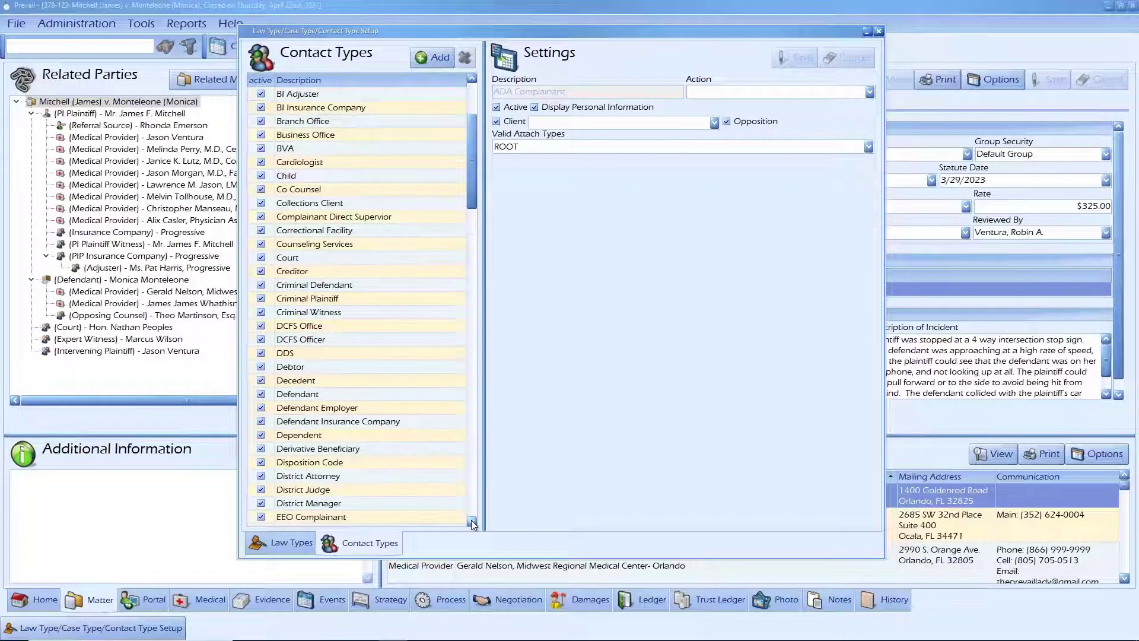
left_click(471, 520)
left_click(471, 520)
left_click(471, 520)
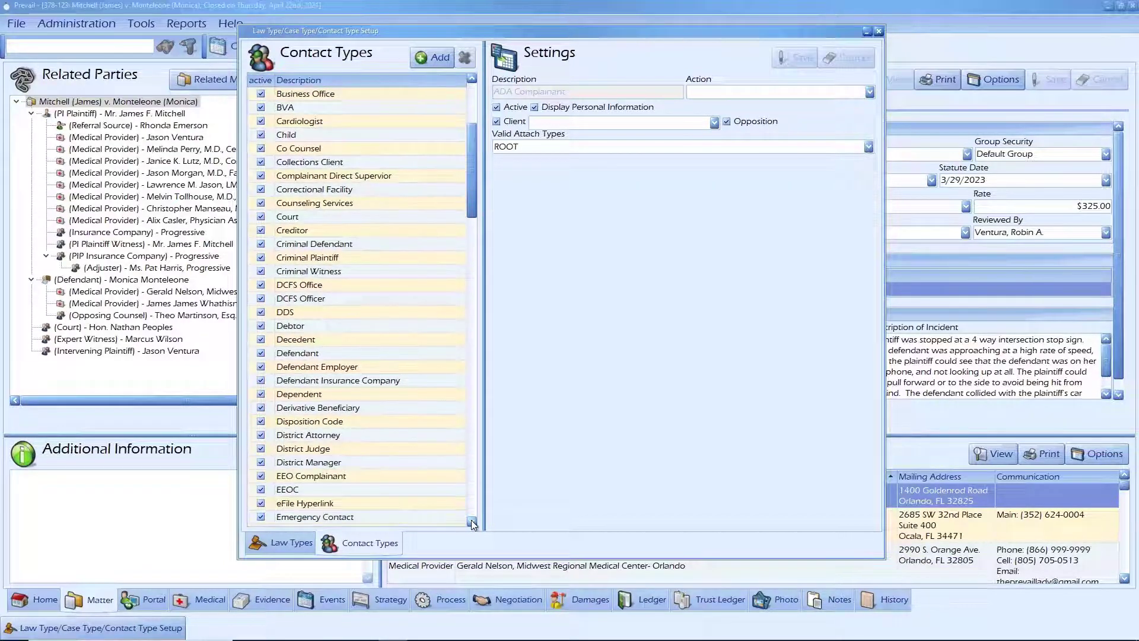
left_click(471, 520)
left_click(471, 520)
left_click(471, 519)
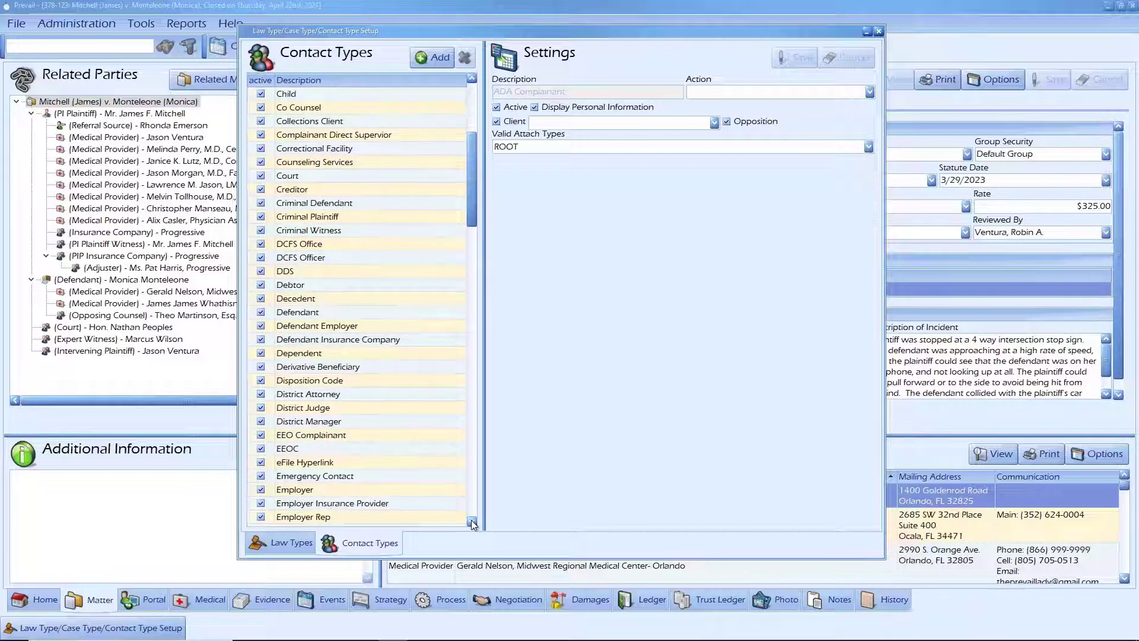
left_click(471, 519)
left_click(471, 520)
left_click(472, 520)
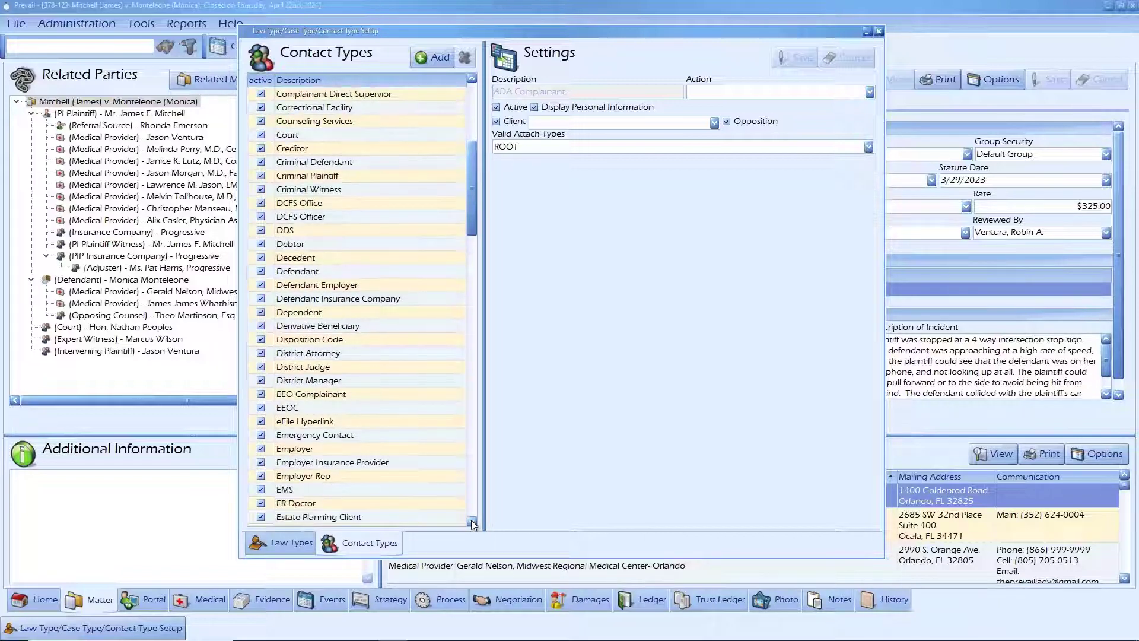
left_click(472, 520)
left_click(472, 520)
left_click(472, 520)
left_click(472, 520)
left_click(472, 521)
left_click(472, 520)
left_click(472, 520)
left_click(472, 520)
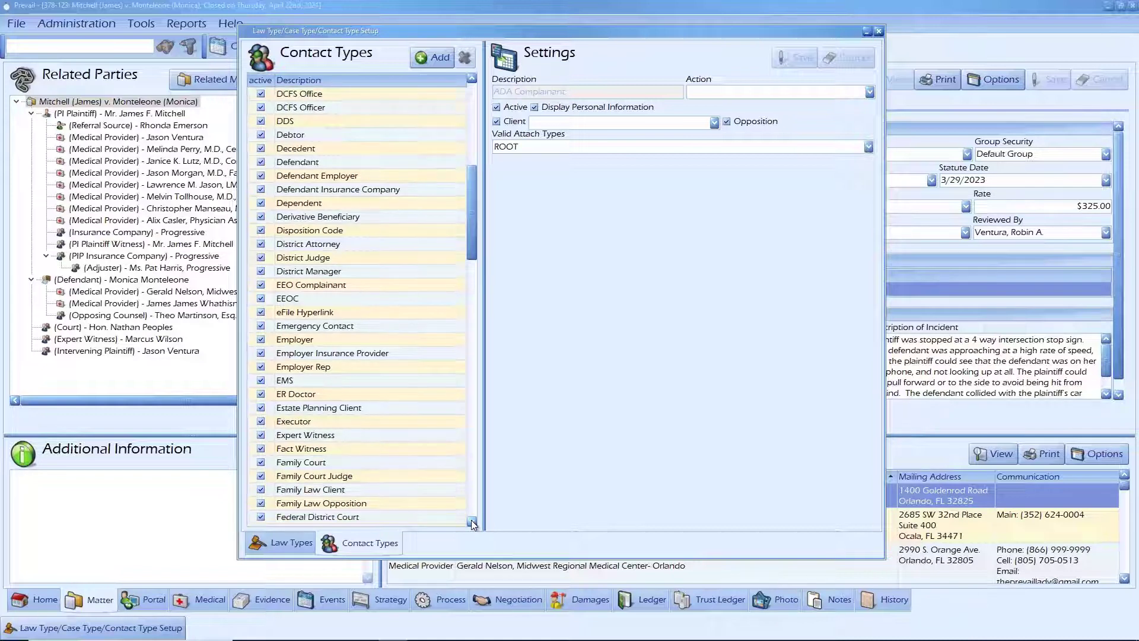
left_click(472, 520)
left_click(472, 520)
left_click(472, 521)
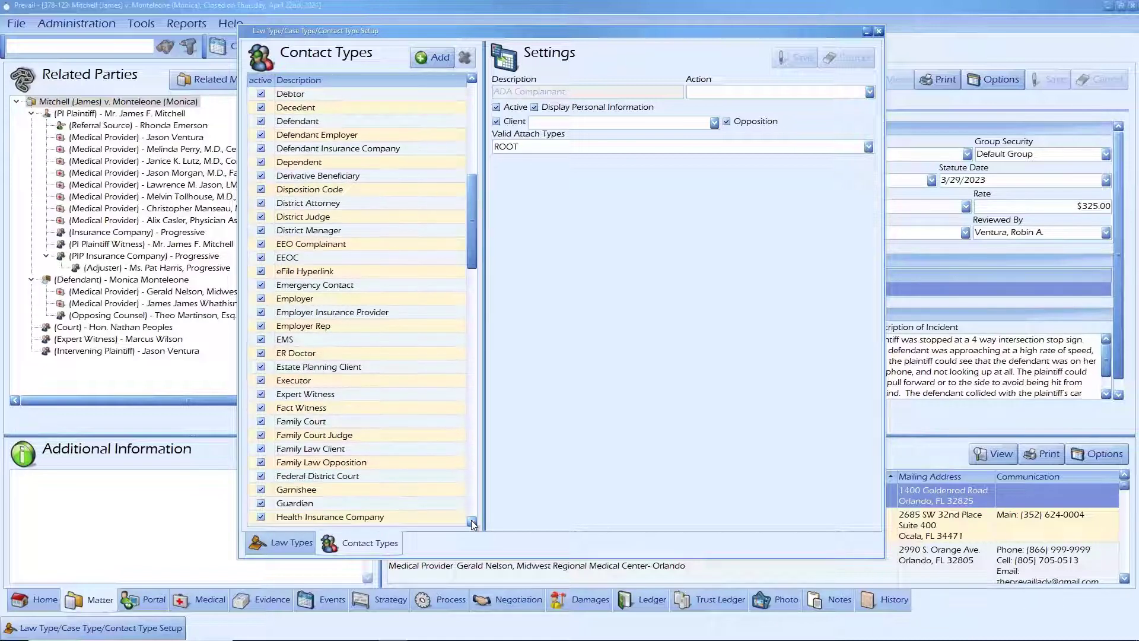
left_click(471, 520)
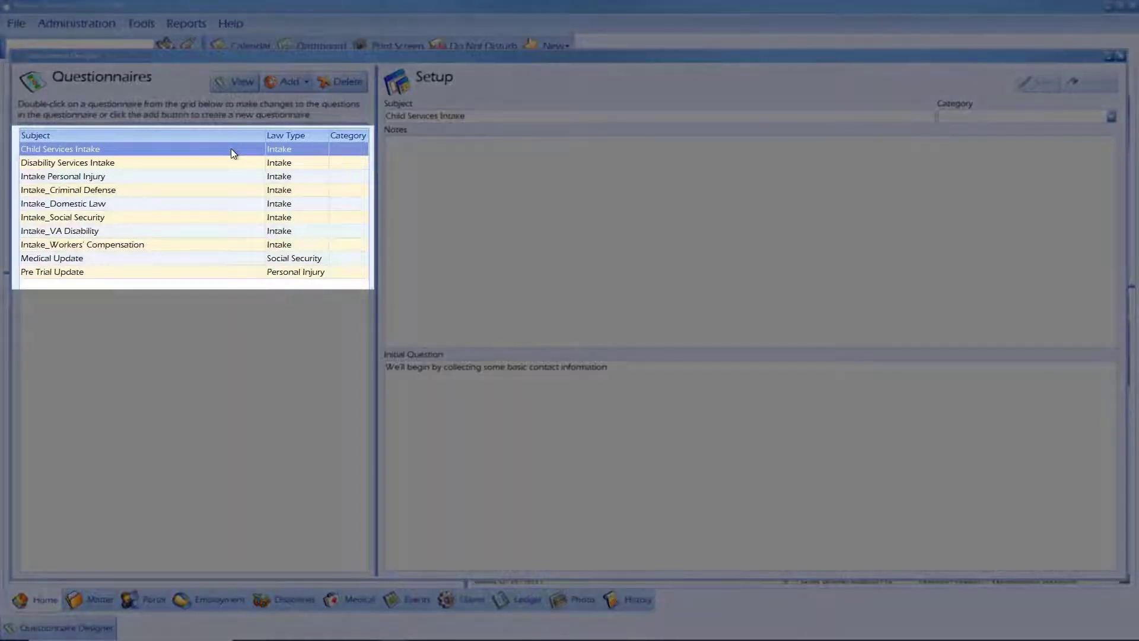
Browse the intake questionnaires from Disability Services Intake to Intake_Social Security and read the rest of the completed intake answers.
left_click(236, 164)
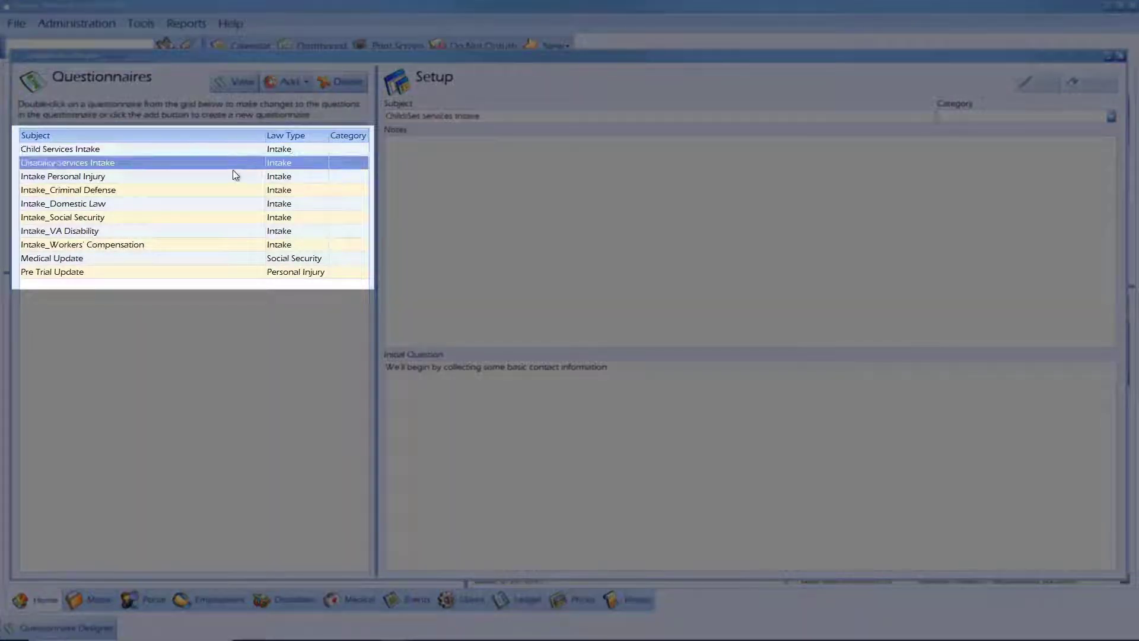
left_click(230, 179)
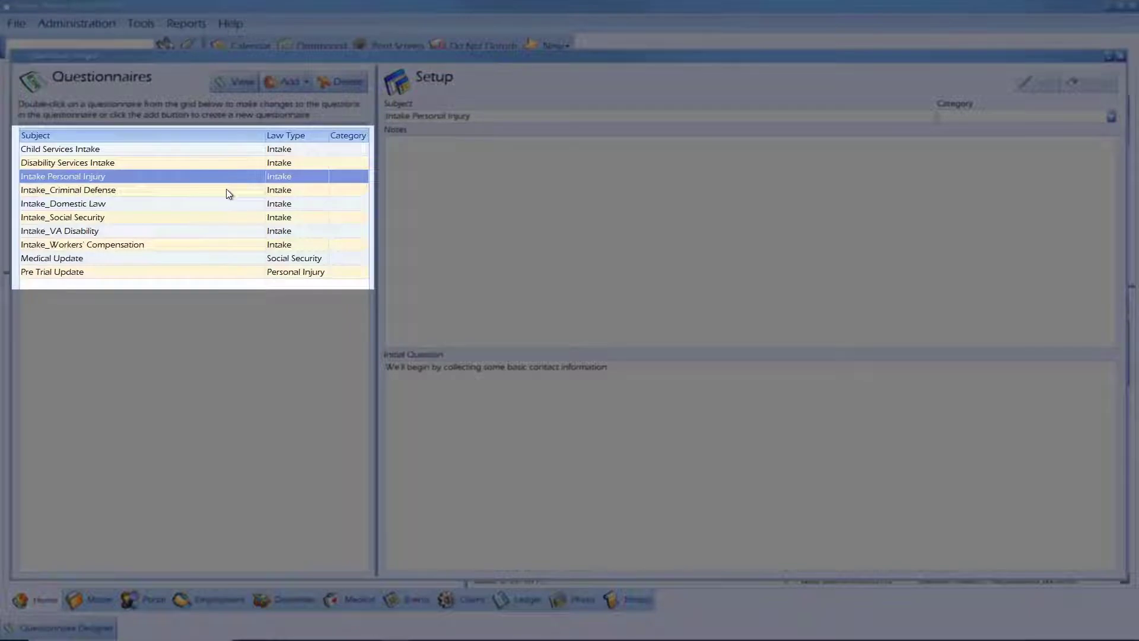
left_click(226, 189)
left_click(228, 204)
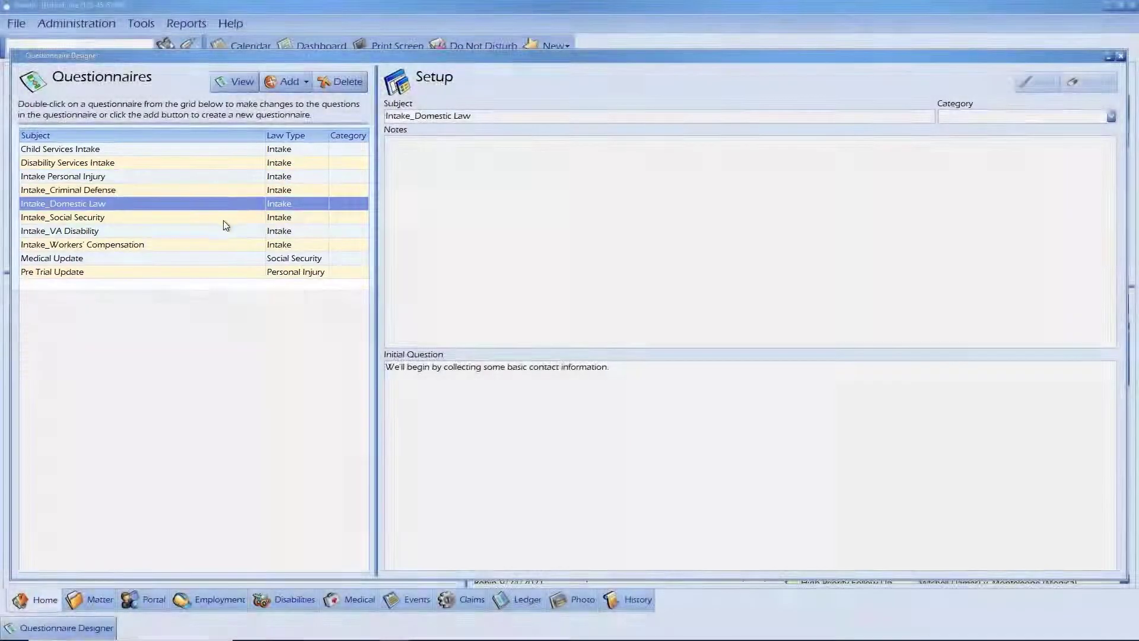
left_click(225, 218)
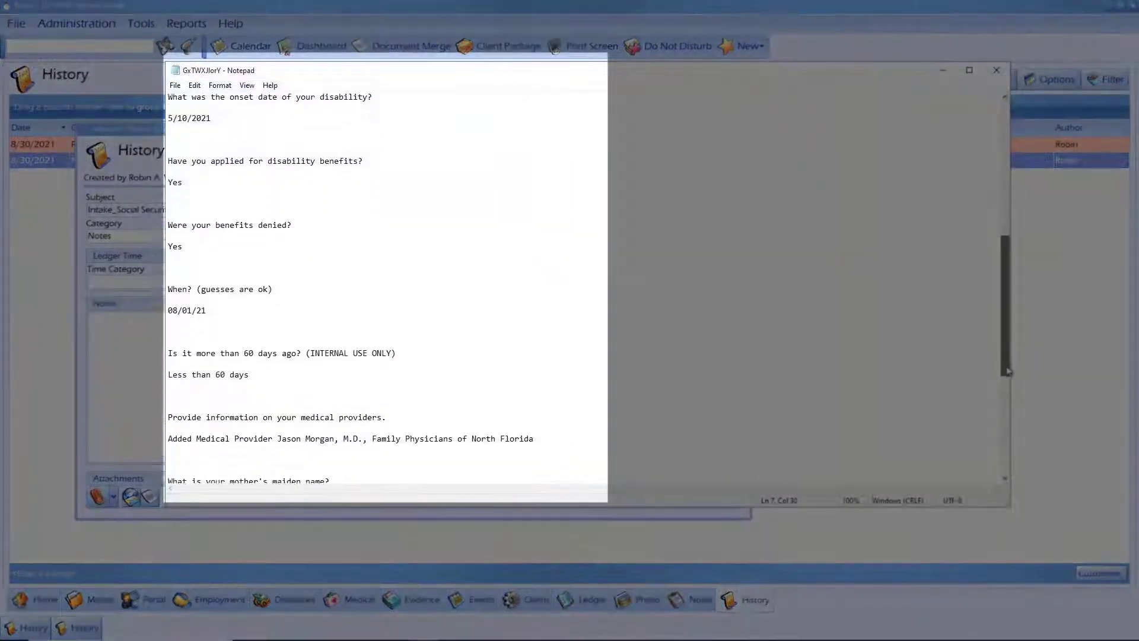
left_click_drag(1007, 371, 1017, 451)
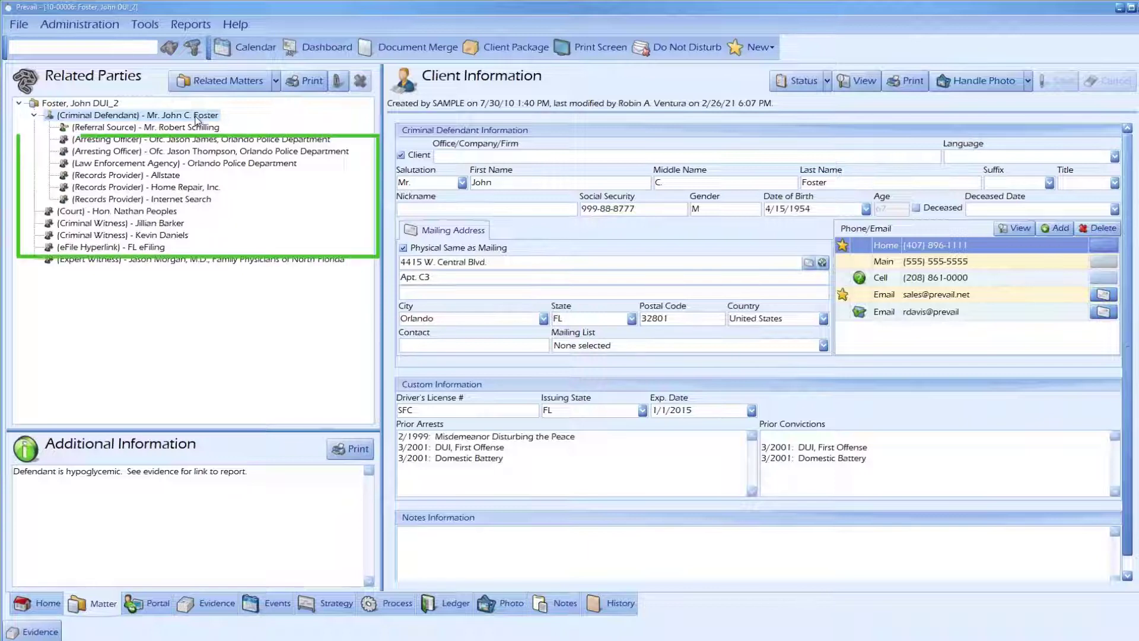
View the information and evidence for the records providers Allstate and Home Repair, Inc. in the DUI matter.
left_click(172, 175)
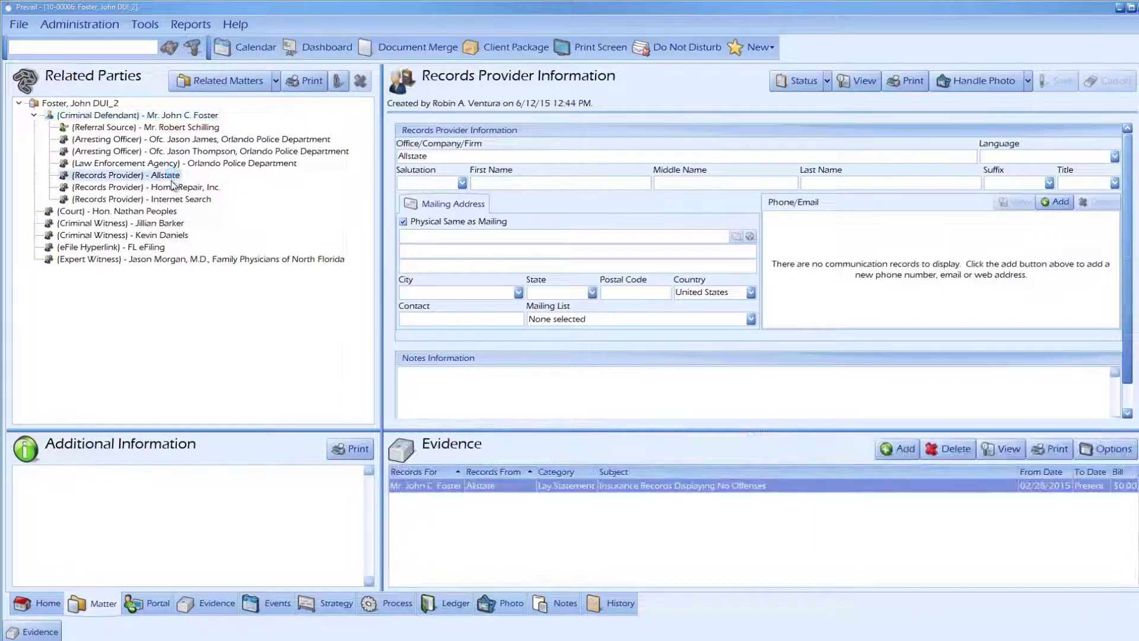
left_click(171, 187)
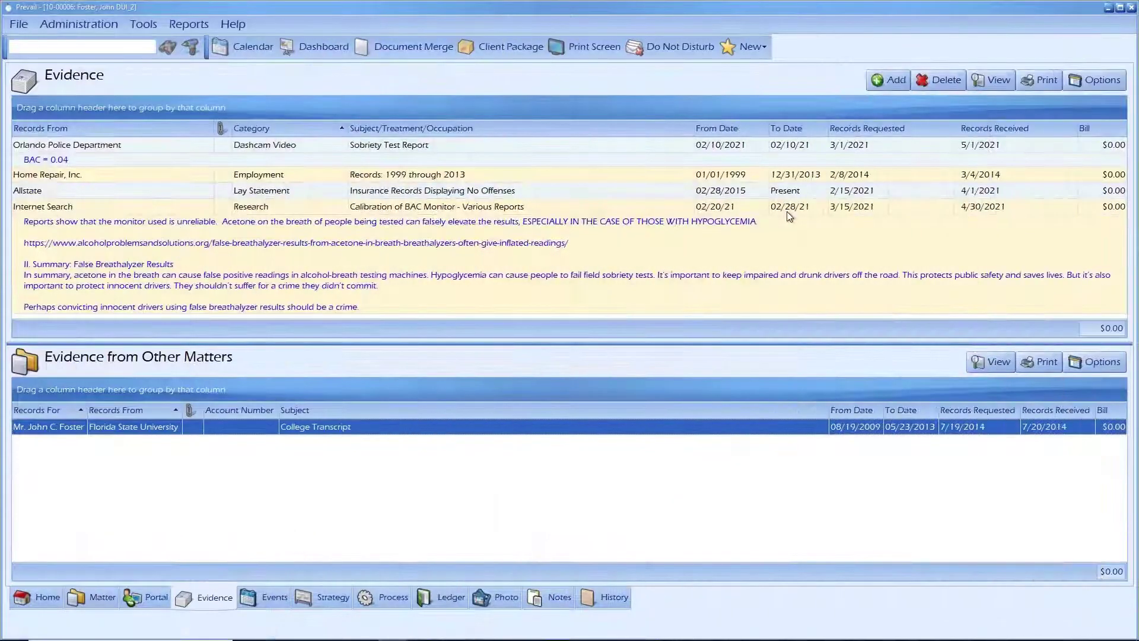
Open the Internet Search evidence record on BAC monitor calibration and choose to scan a document as its attachment.
double_click(787, 209)
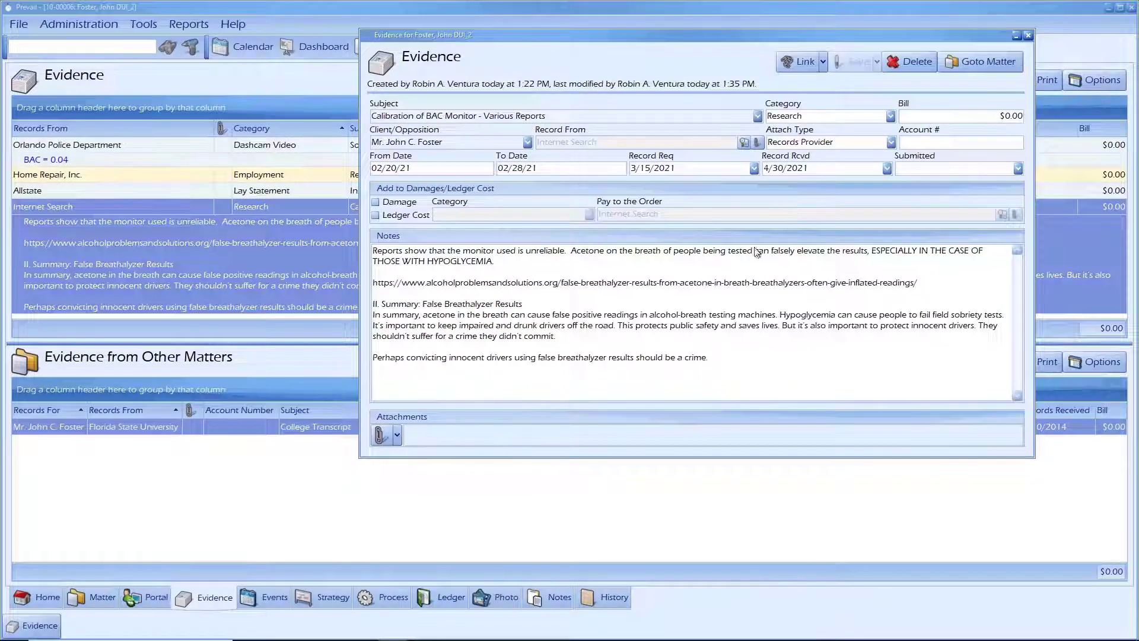
left_click(397, 437)
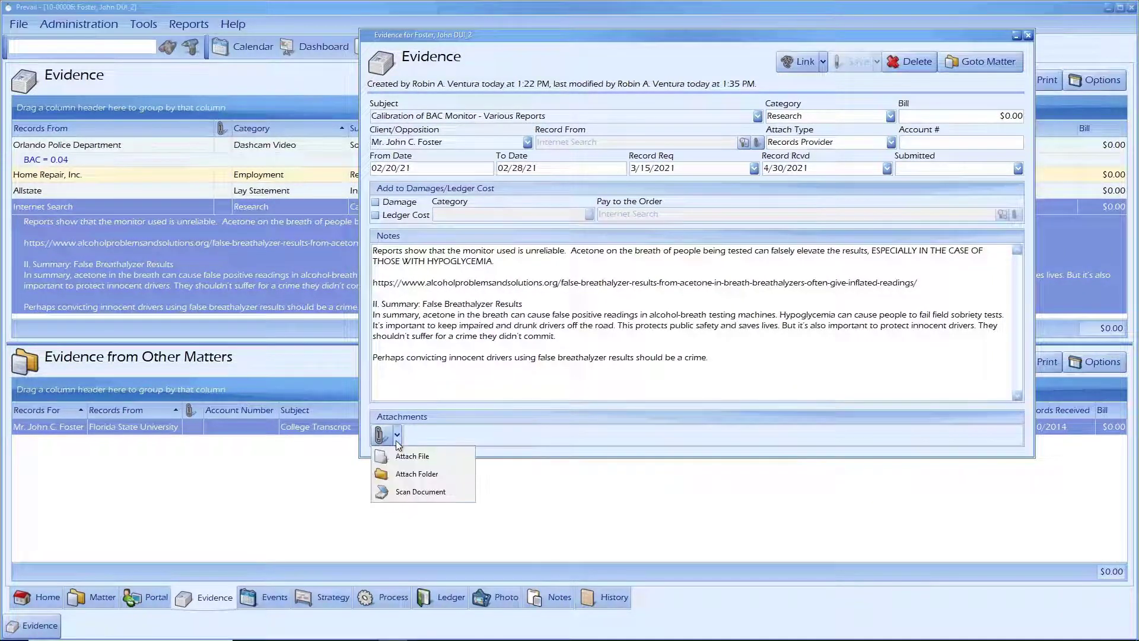
left_click(399, 493)
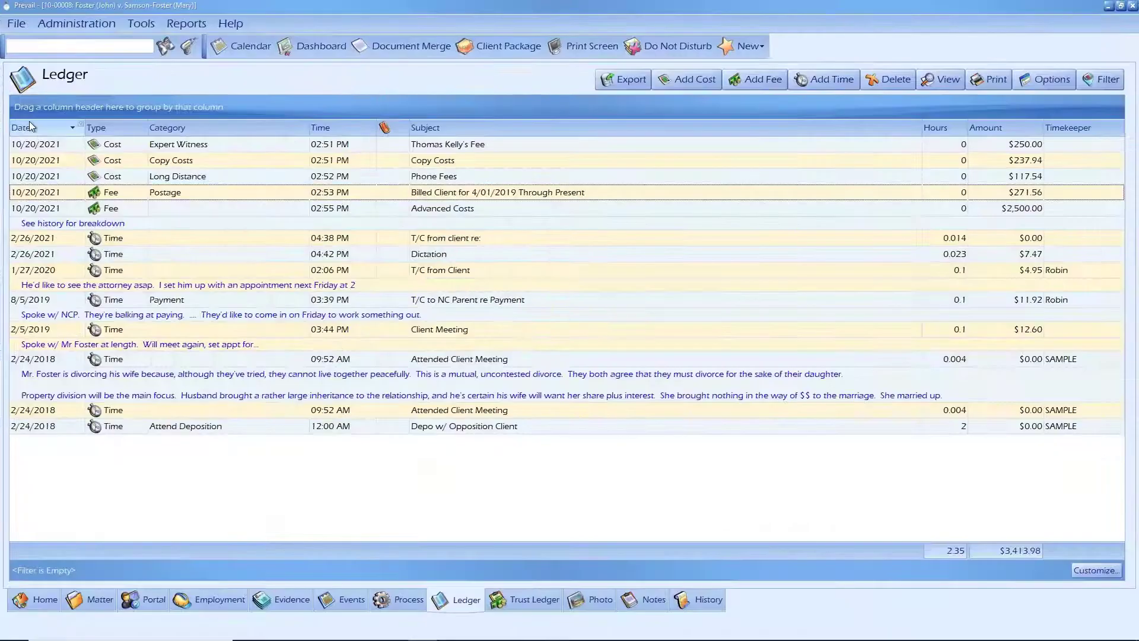
Rearrange the ledger columns into the order Time, Date, Category, Subject, Type.
left_click_drag(31, 126, 180, 109)
left_click_drag(181, 109, 236, 109)
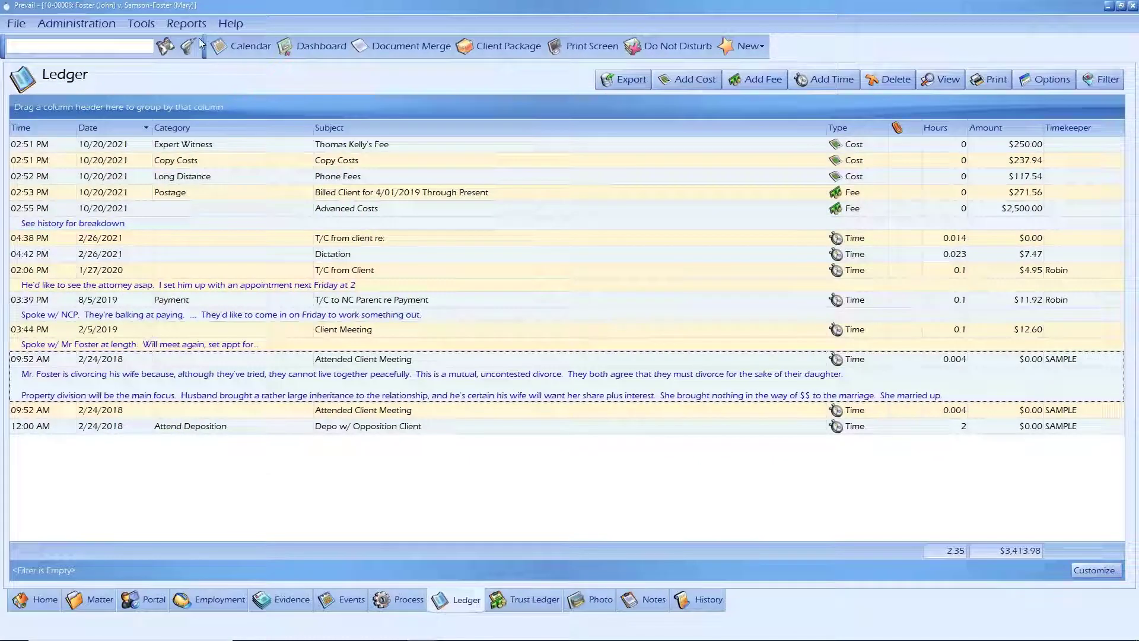
Generate the Fee Owed accounting report and look through its preview.
left_click(187, 28)
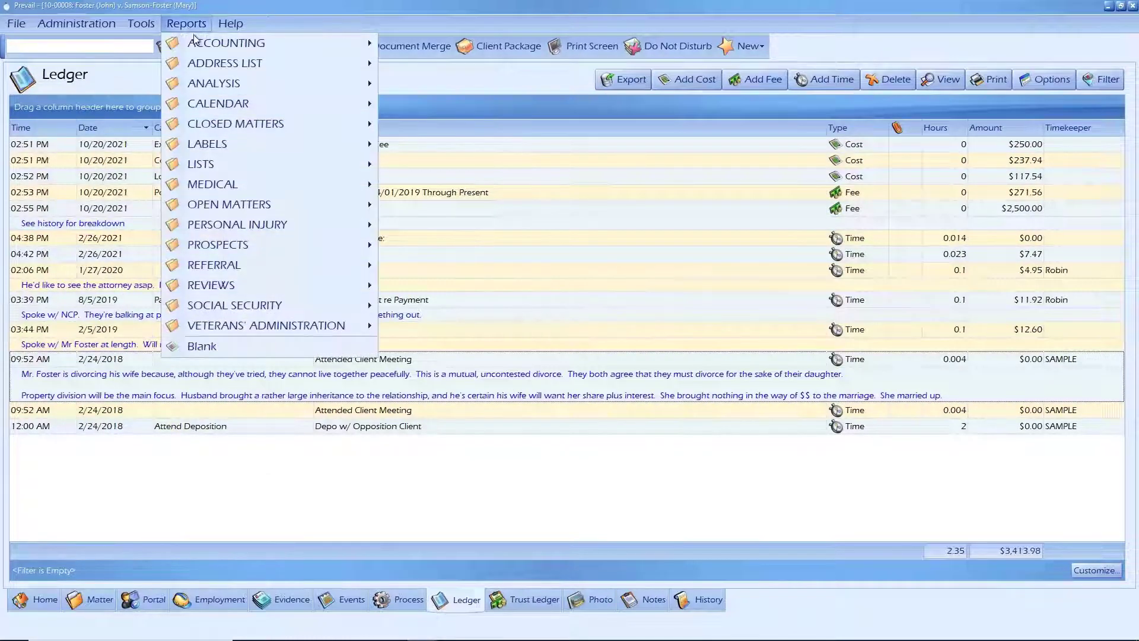
mouse_move(200, 42)
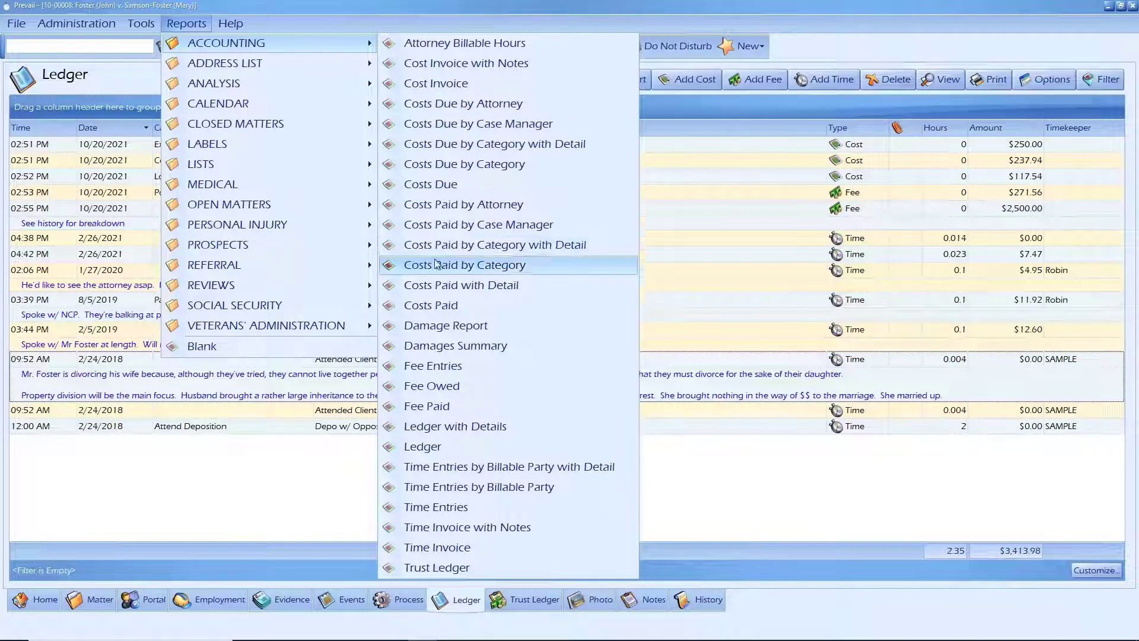
left_click(432, 386)
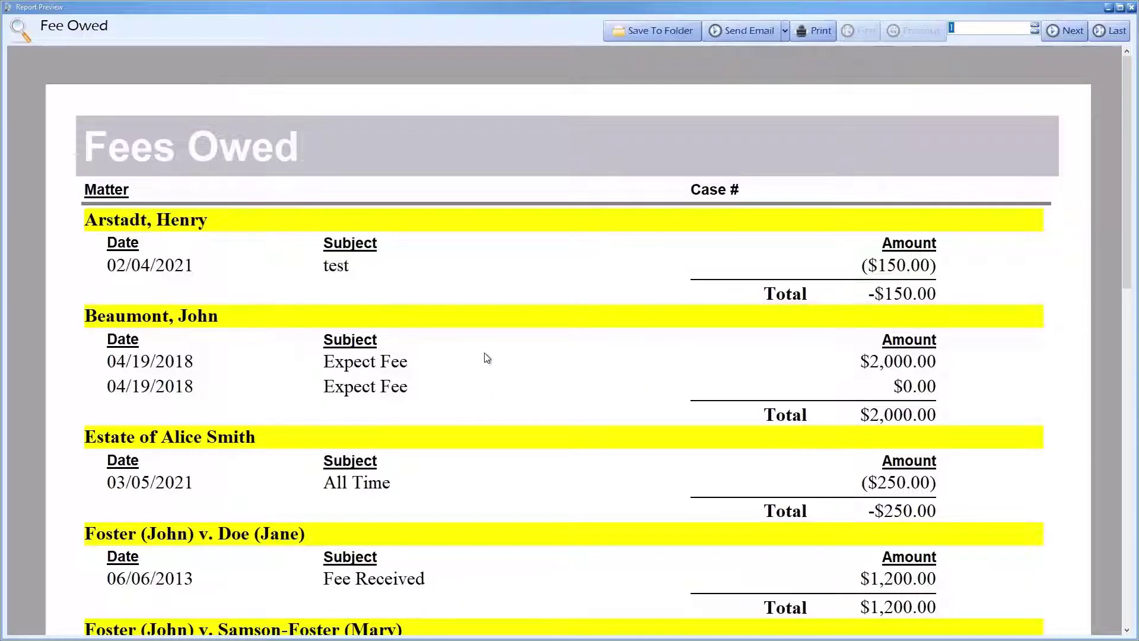
scroll(485, 359, "down", 1)
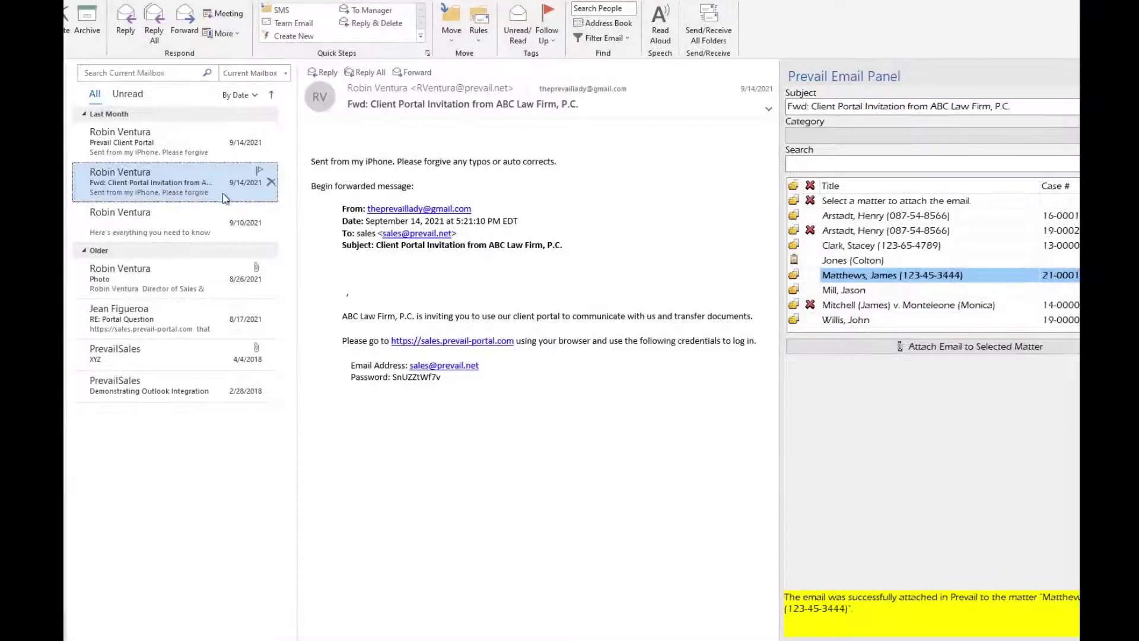
Attach the forwarded client portal invitation email to the first matter in the Prevail Email Panel's list.
left_click(829, 217)
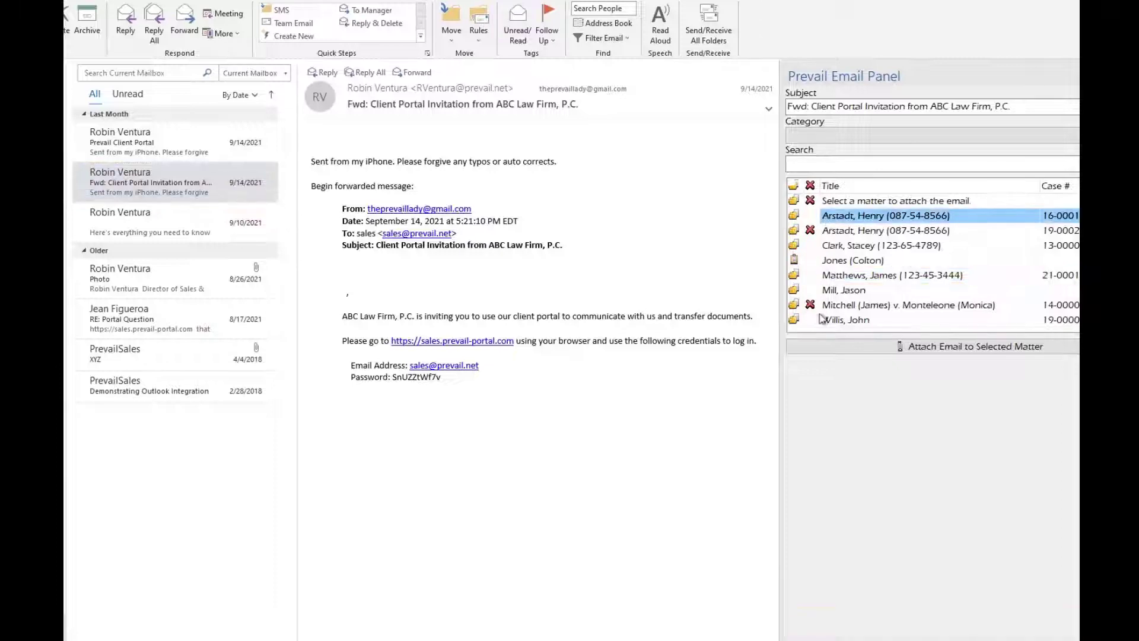
left_click(819, 345)
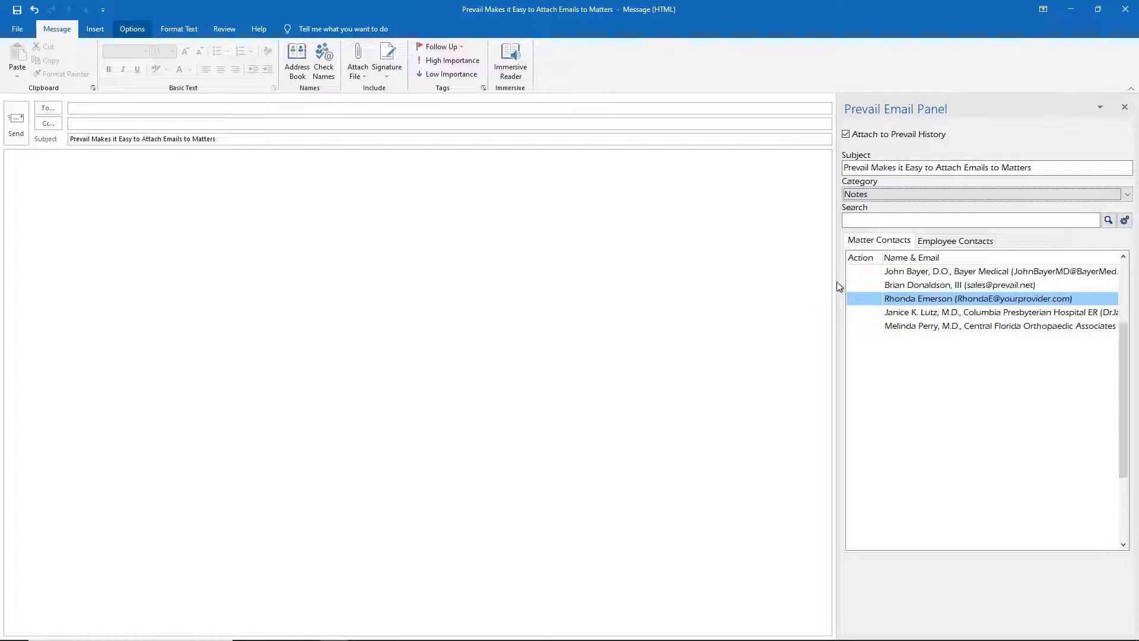
Add the highlighted matter contact to the email's To recipients and select the Bayer Medical contact.
left_click(877, 300)
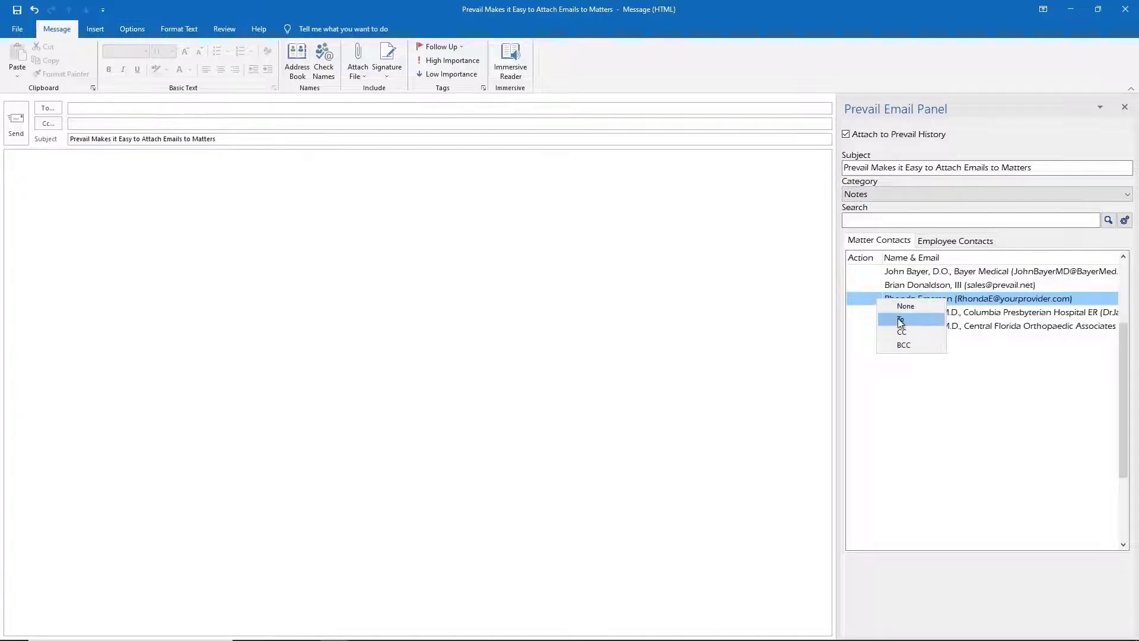
left_click(898, 319)
left_click(888, 272)
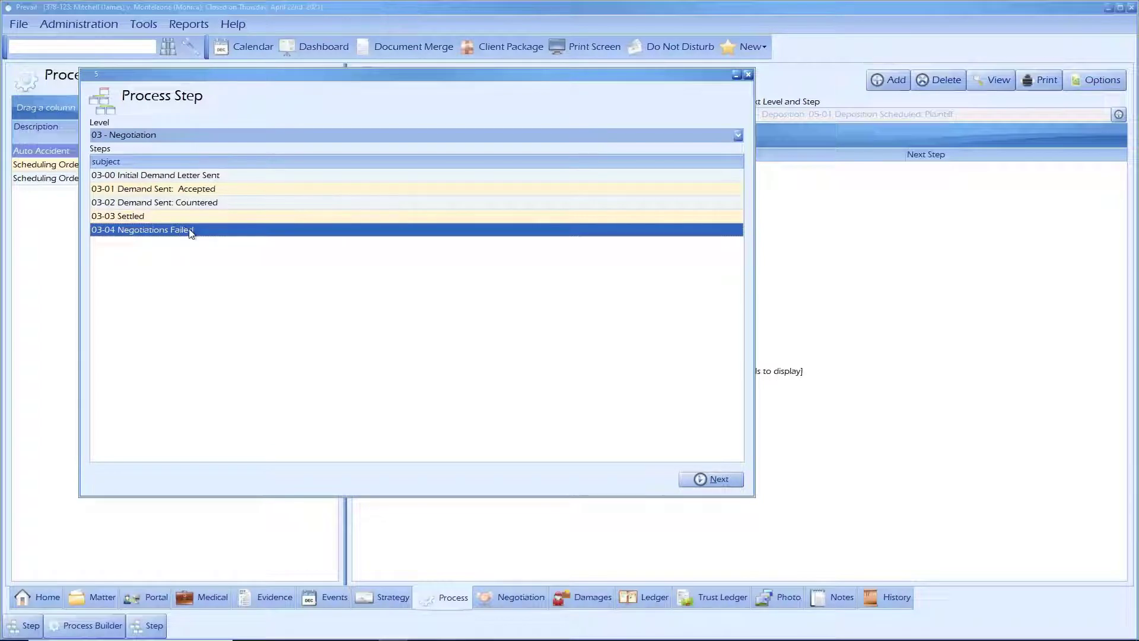
Choose 03-04 Negotiations Failed as the process step at the 03 - Negotiation level and confirm it.
double_click(184, 230)
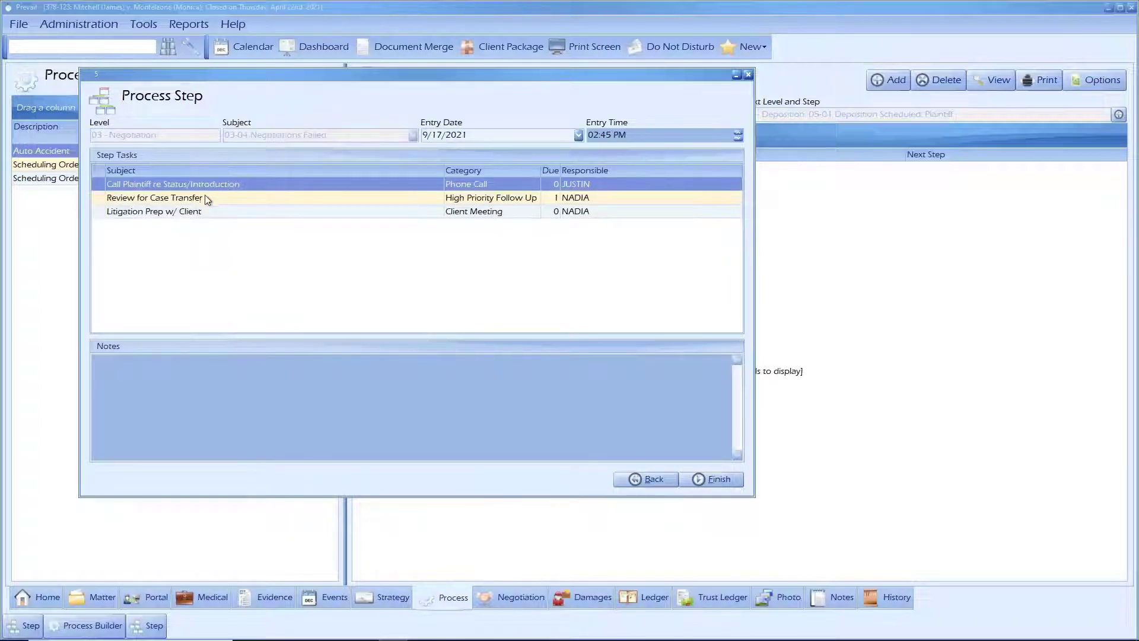
key("Return")
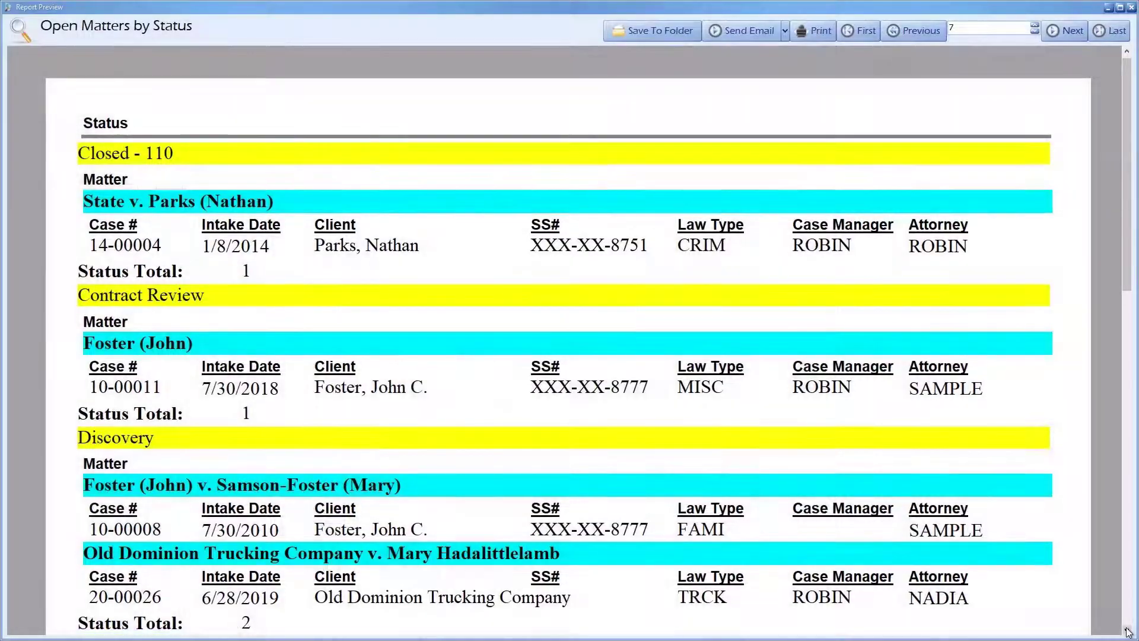
Look through the matters grouped by status on page 7 of the Open Matters by Status report preview.
left_click(1126, 630)
left_click(1127, 630)
left_click(1126, 630)
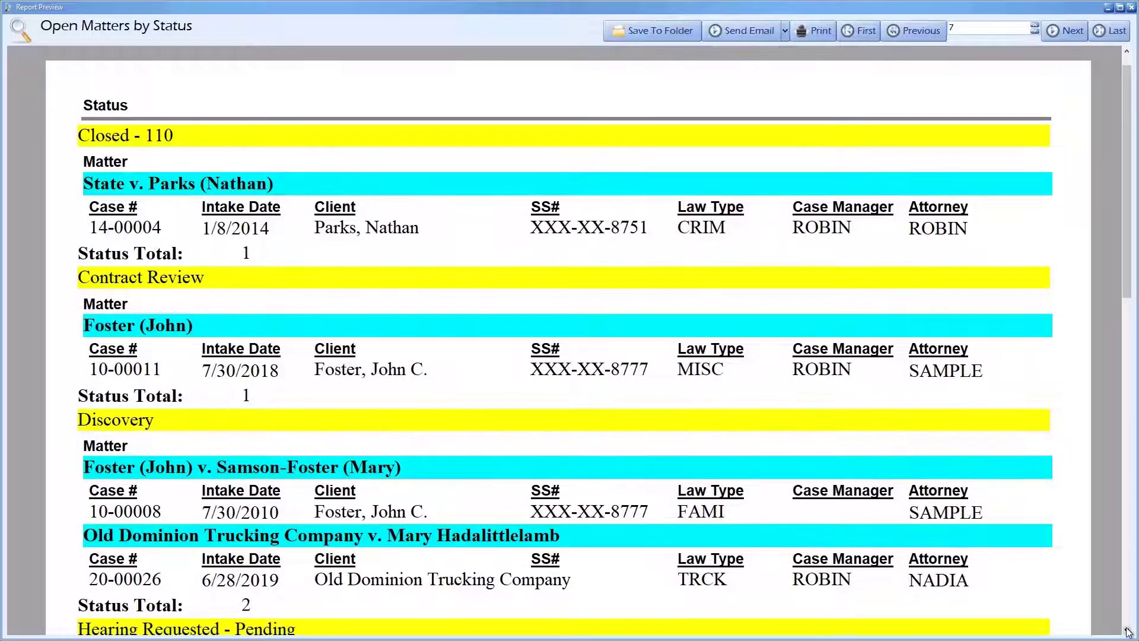
left_click(1126, 630)
left_click(1126, 630)
left_click(1126, 630)
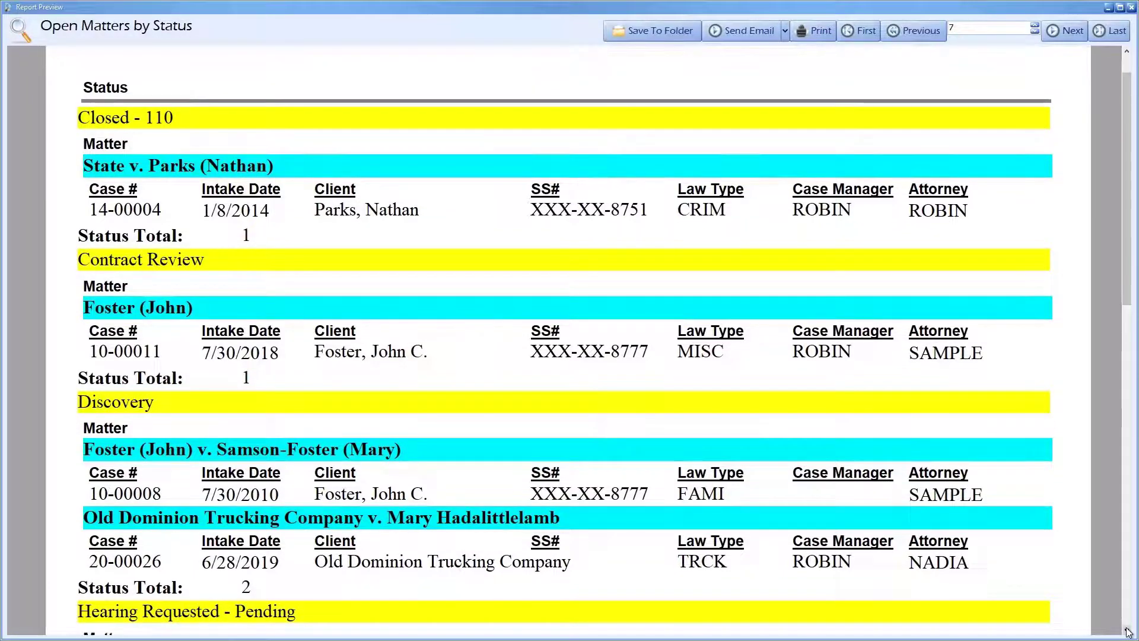
left_click(1127, 630)
left_click(1127, 630)
left_click(1127, 630)
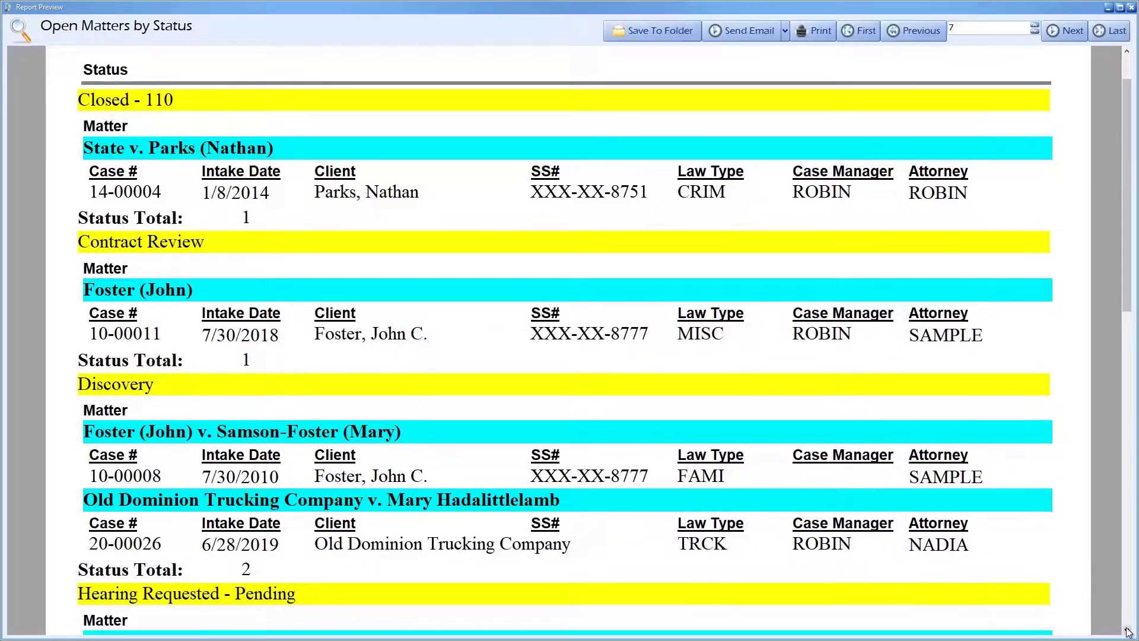
left_click(1127, 630)
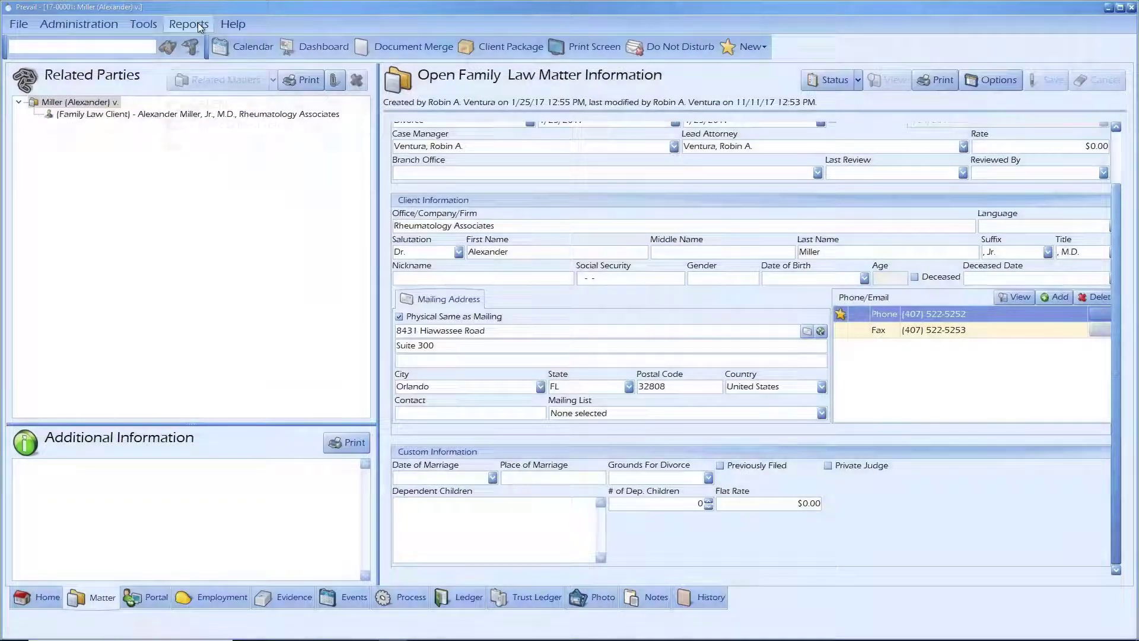
Look through the available report categories, including the reports offered under Accounting and Personal Injury.
left_click(198, 22)
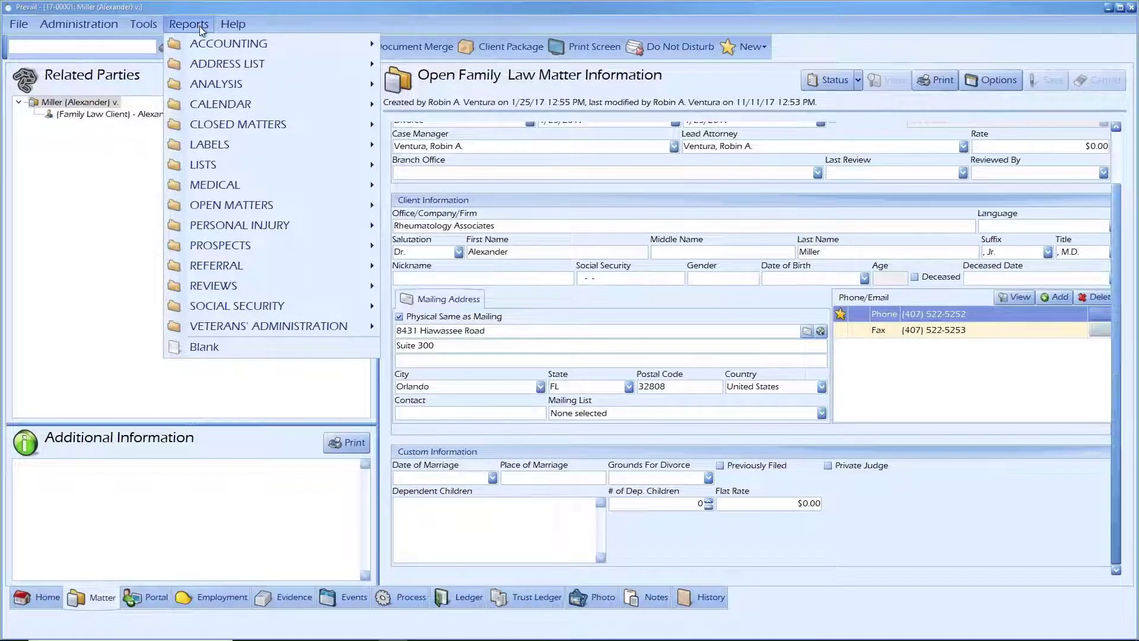
mouse_move(202, 42)
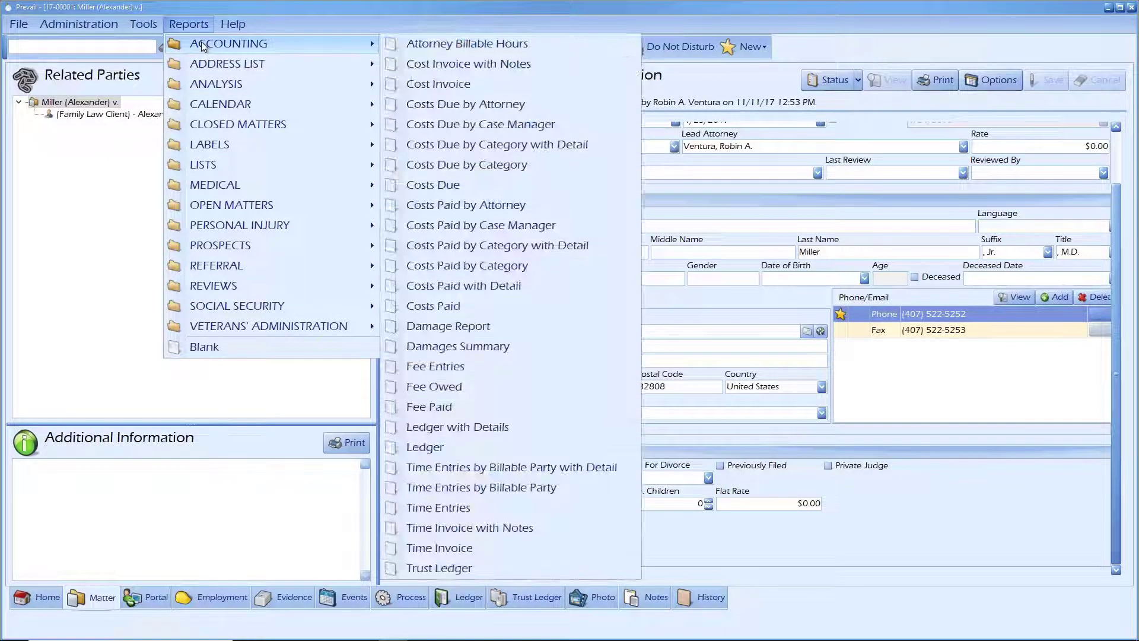
mouse_move(196, 104)
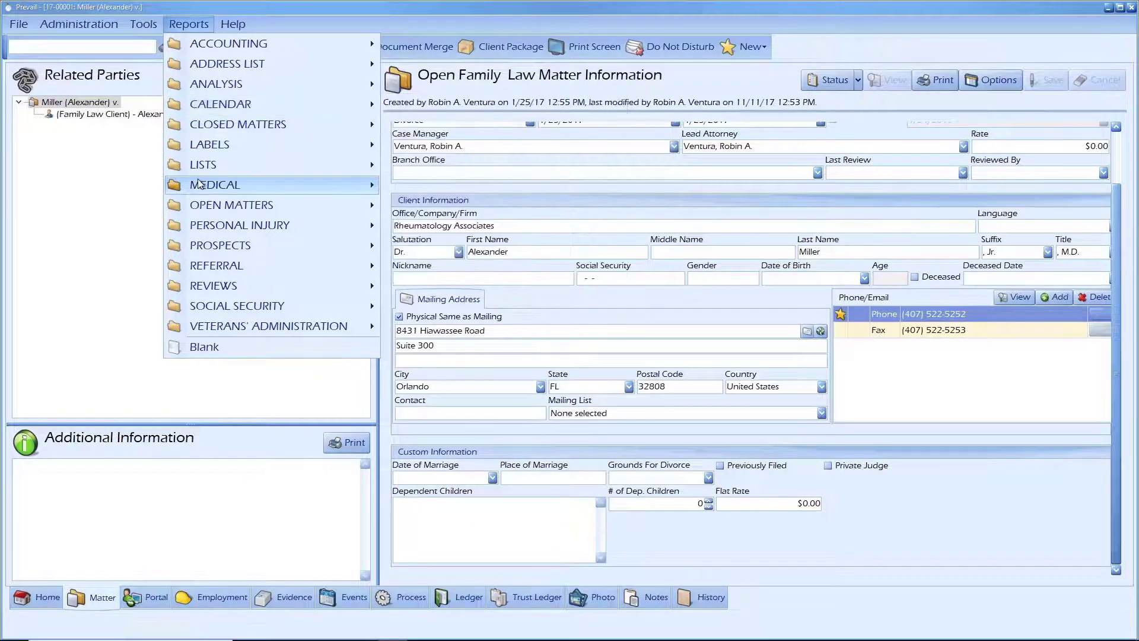
mouse_move(200, 184)
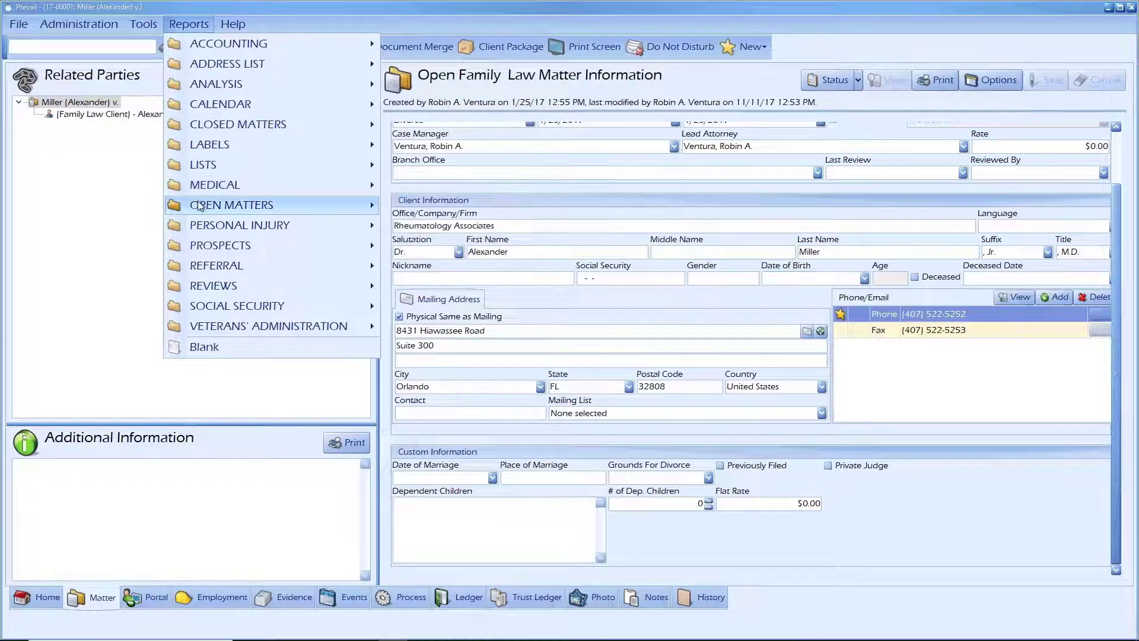
mouse_move(199, 207)
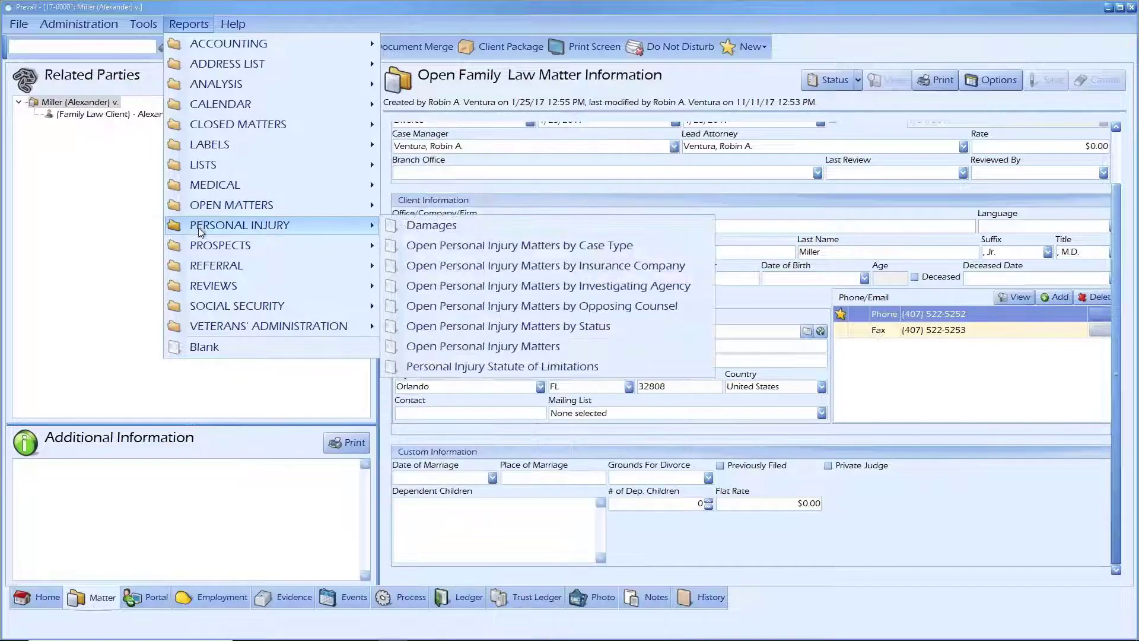